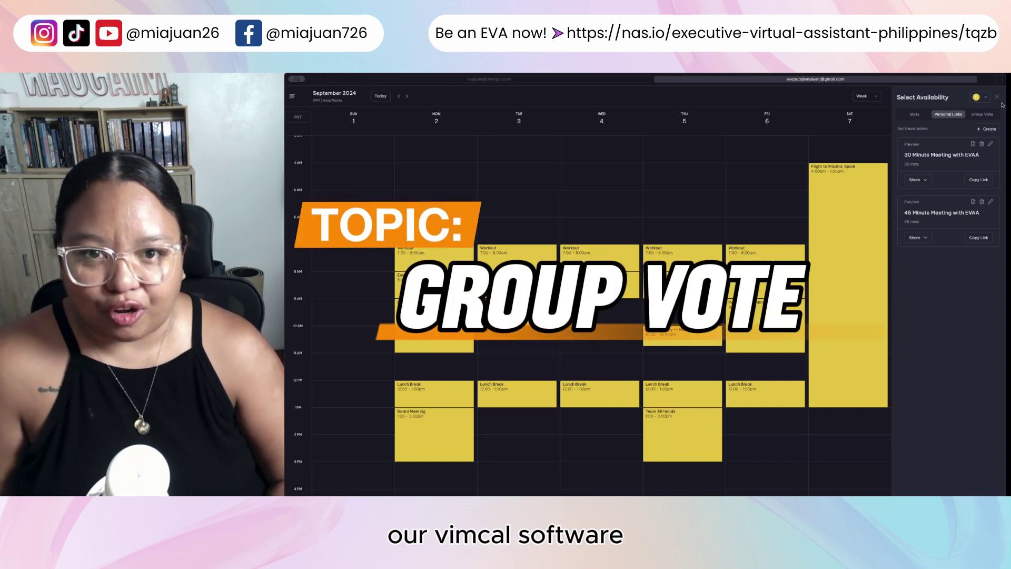
Close the Select Availability panel to reveal the September 1–7, 2024 week calendar.
{"action": "left_click", "coordinate": [996, 96]}
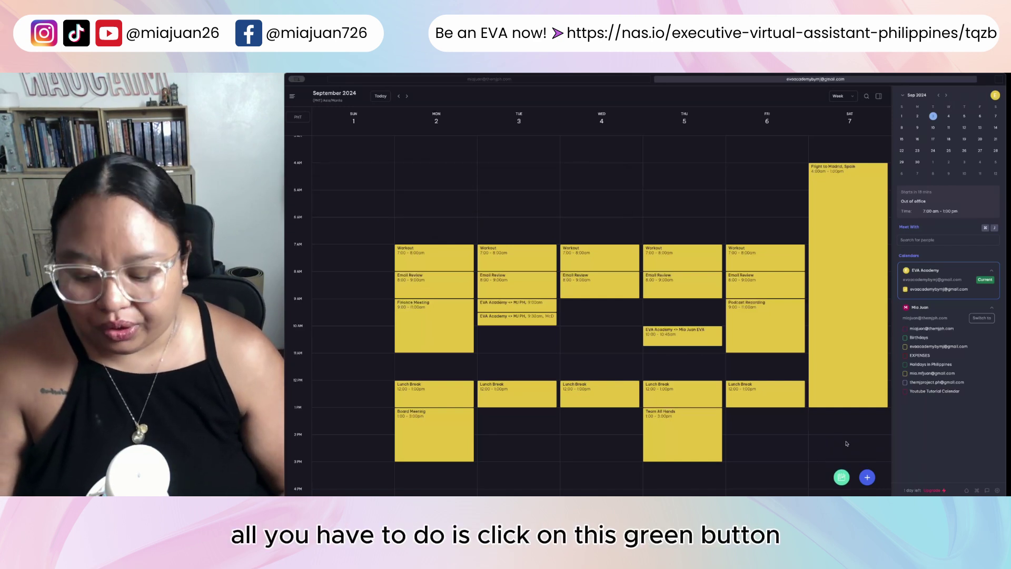
Open Select availability and switch to the Group Vote options.
{"action": "left_click", "coordinate": [841, 476]}
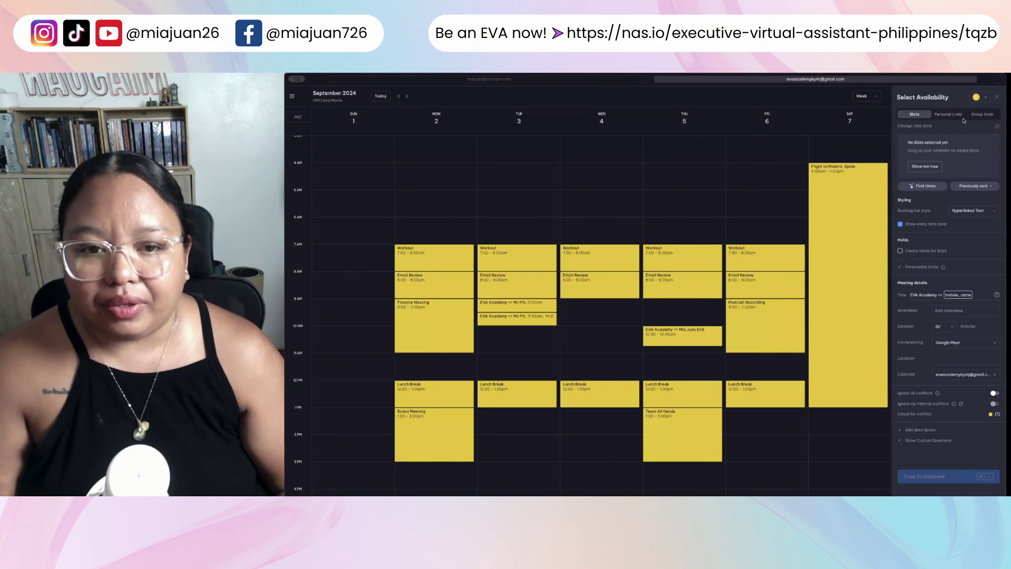
{"action": "left_click", "coordinate": [982, 115]}
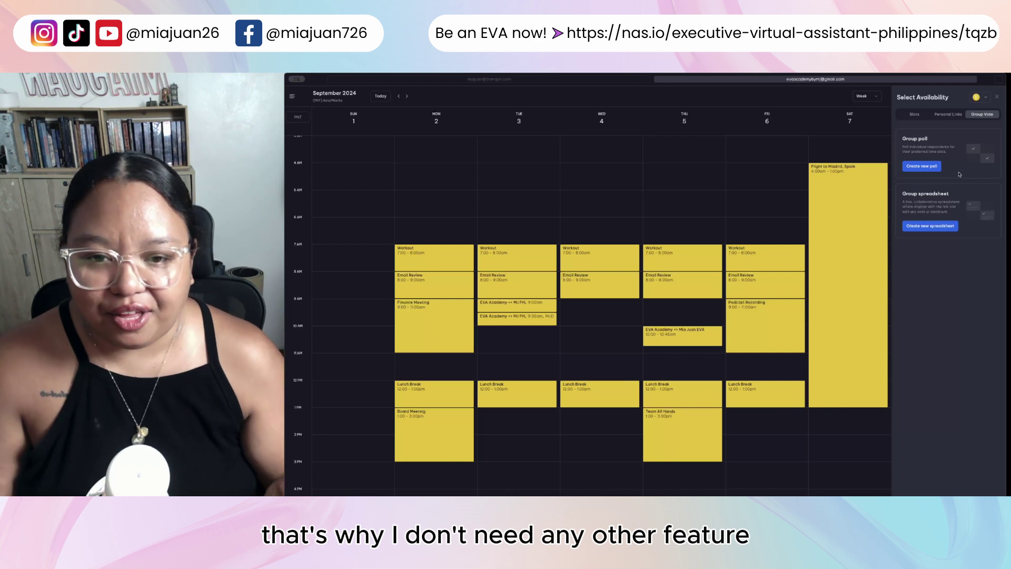
Create a new group poll titled 'Team Lunch'.
{"action": "left_click", "coordinate": [927, 168]}
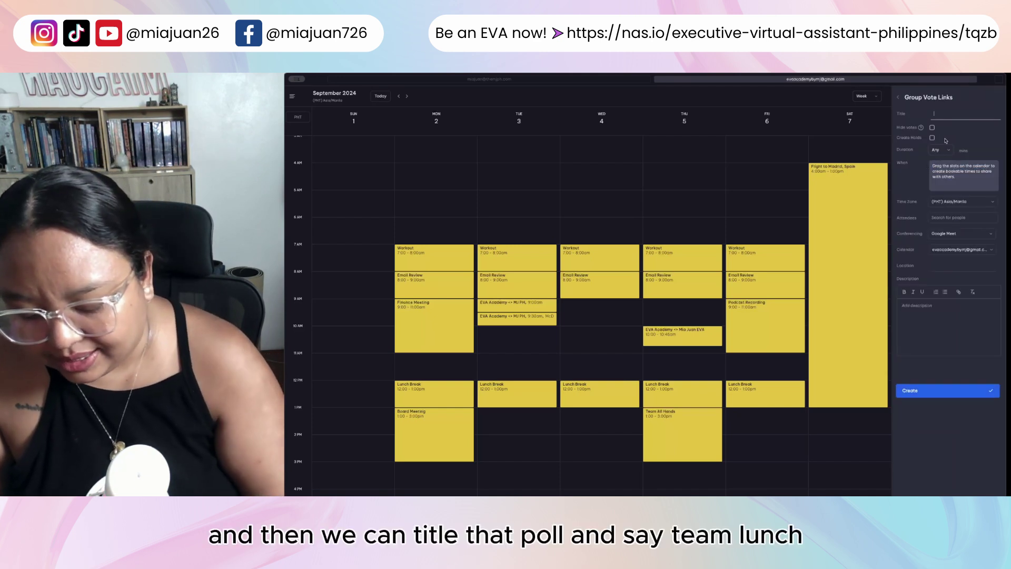
{"action": "type", "text": "Team Lun"}
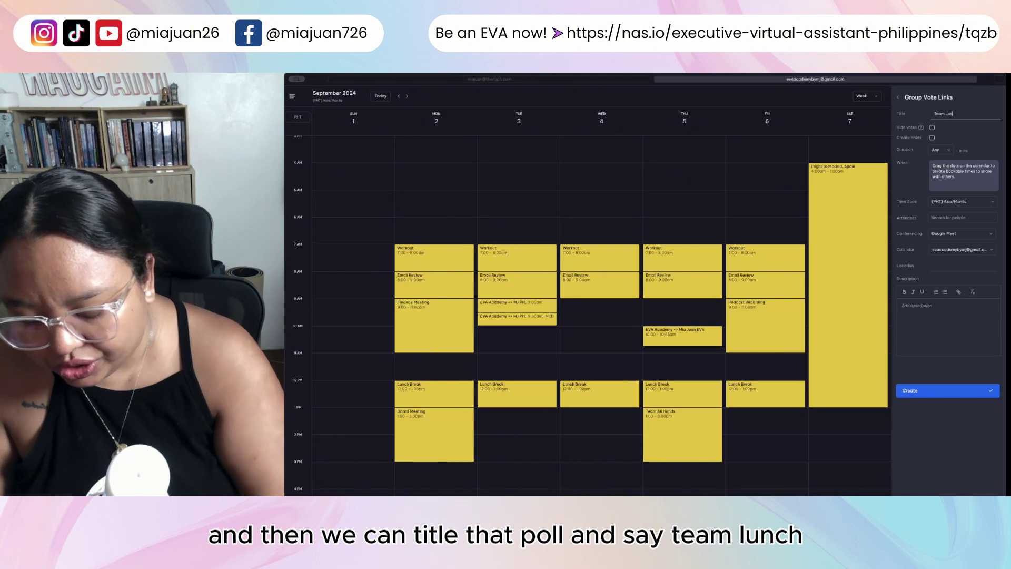
{"action": "type", "text": "ch"}
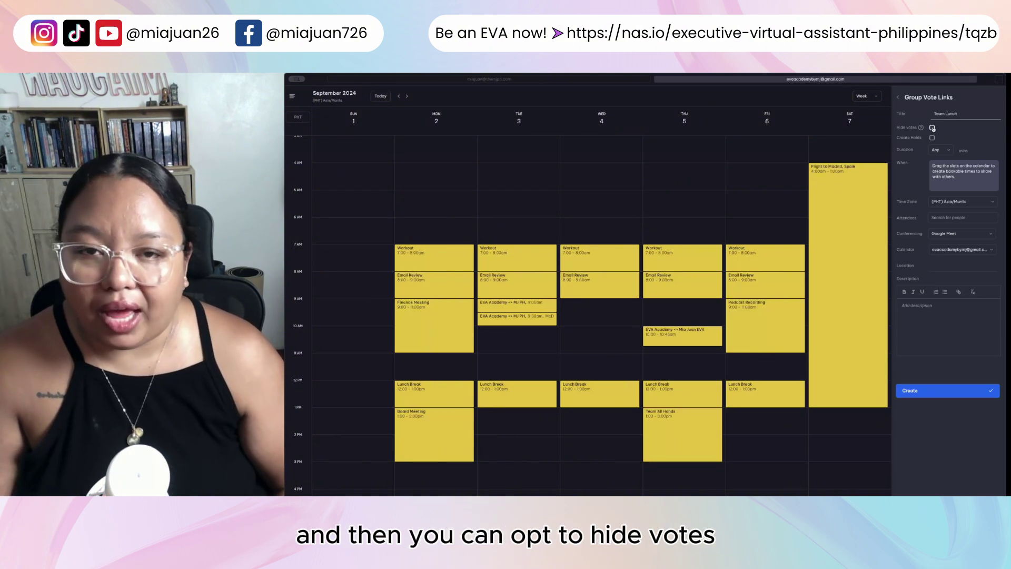
{"action": "mouse_move", "coordinate": [921, 129]}
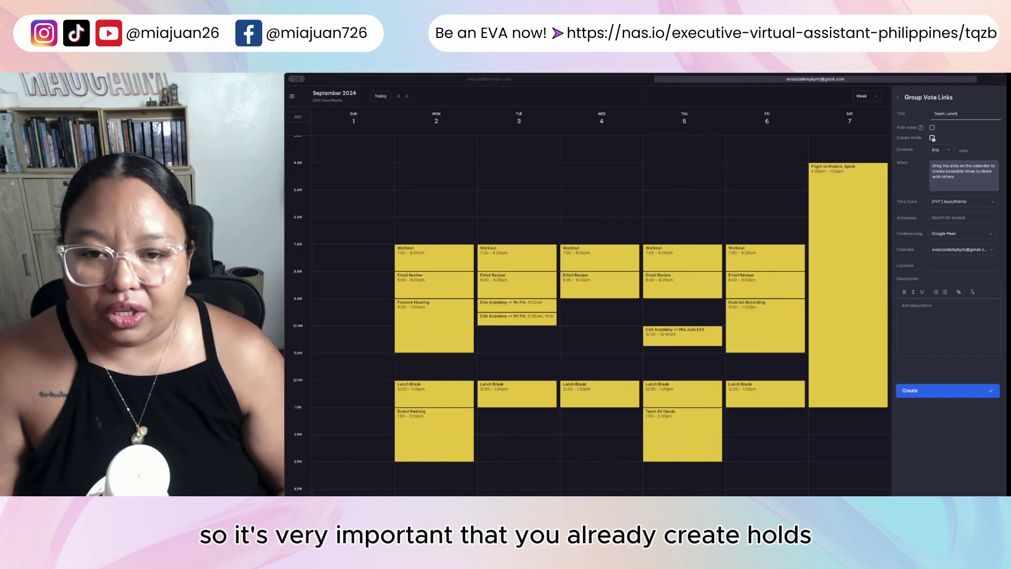
Turn on holds titled 'Hold for Team Lunch' in sage green.
{"action": "left_click", "coordinate": [931, 138]}
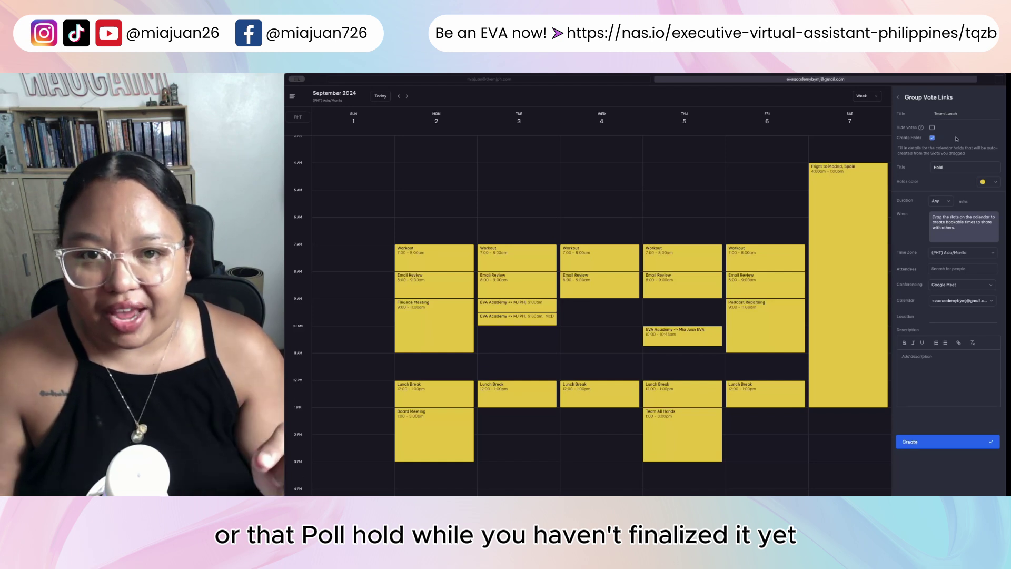
{"action": "left_click", "coordinate": [950, 167]}
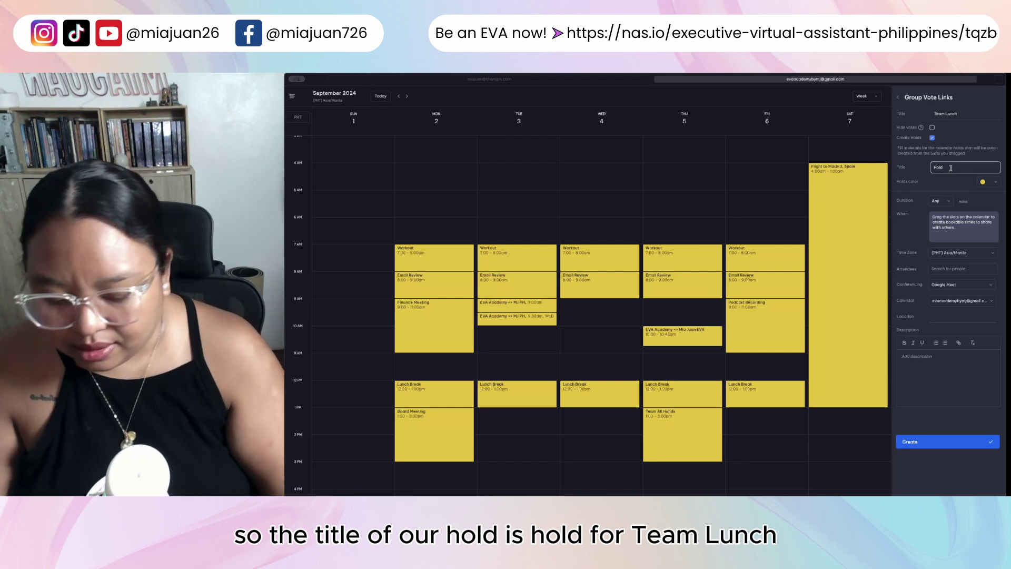
{"action": "type", "text": "for Team"}
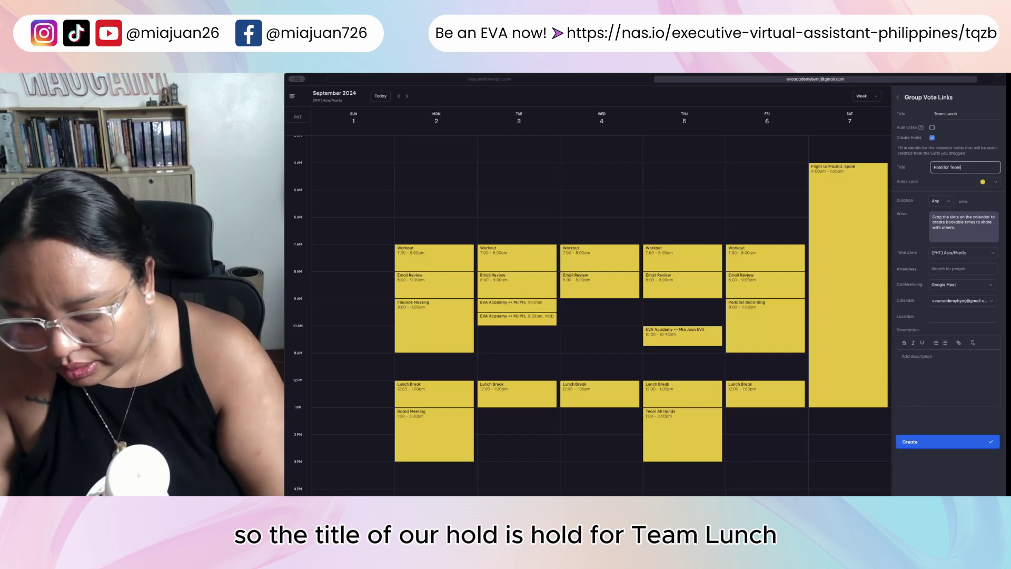
{"action": "type", "text": " Lunch"}
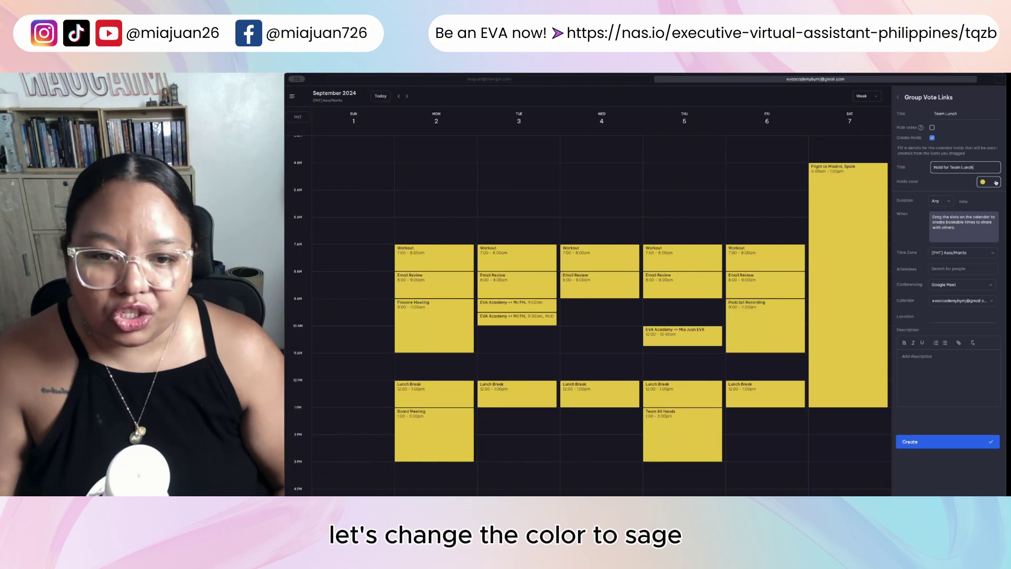
{"action": "left_click", "coordinate": [995, 182]}
{"action": "left_click", "coordinate": [971, 219]}
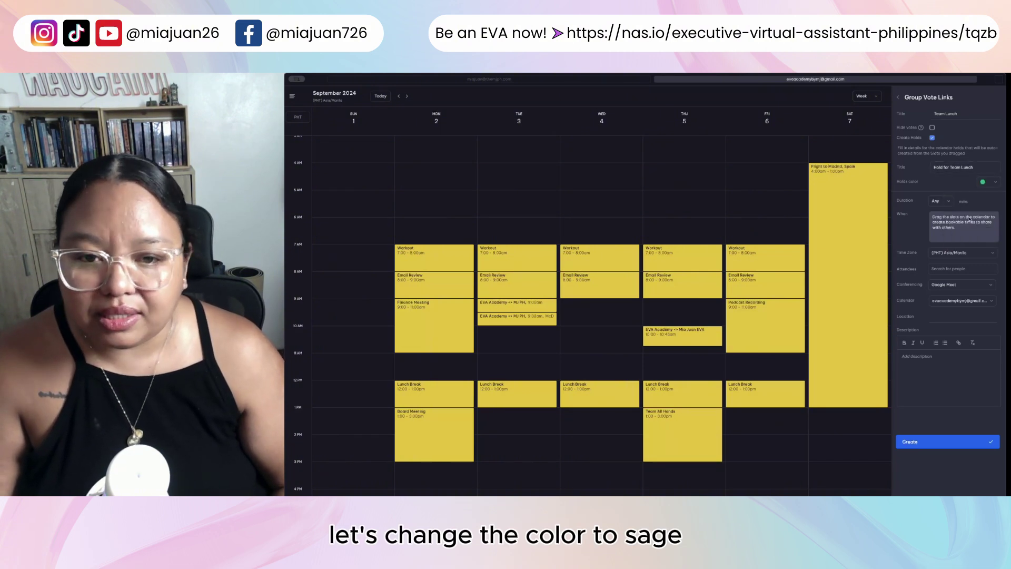
Set the poll's meeting duration to 45 minutes.
{"action": "left_click", "coordinate": [948, 203]}
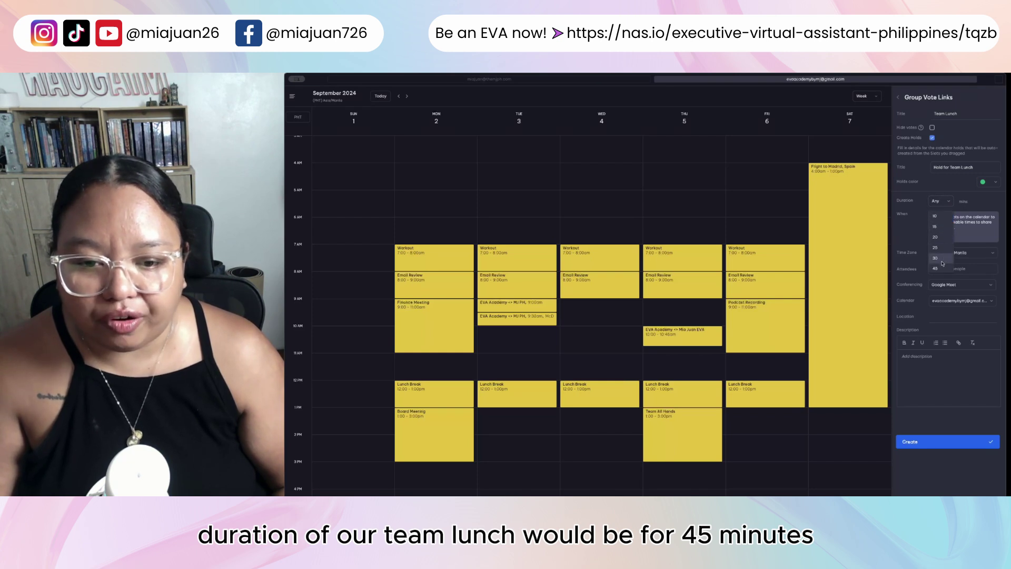
{"action": "scroll", "coordinate": [942, 269], "scroll_direction": "down", "scroll_amount": 1}
{"action": "left_click", "coordinate": [942, 269]}
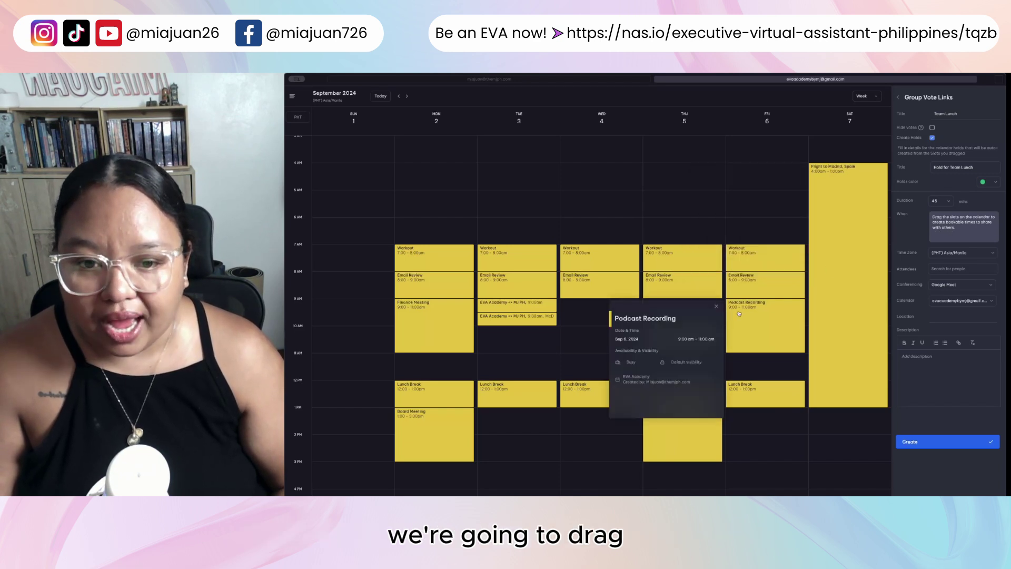
Add 12:00–12:45 PM lunch slots on Tuesday through Friday, September 3–6.
{"action": "mouse_move", "coordinate": [667, 341]}
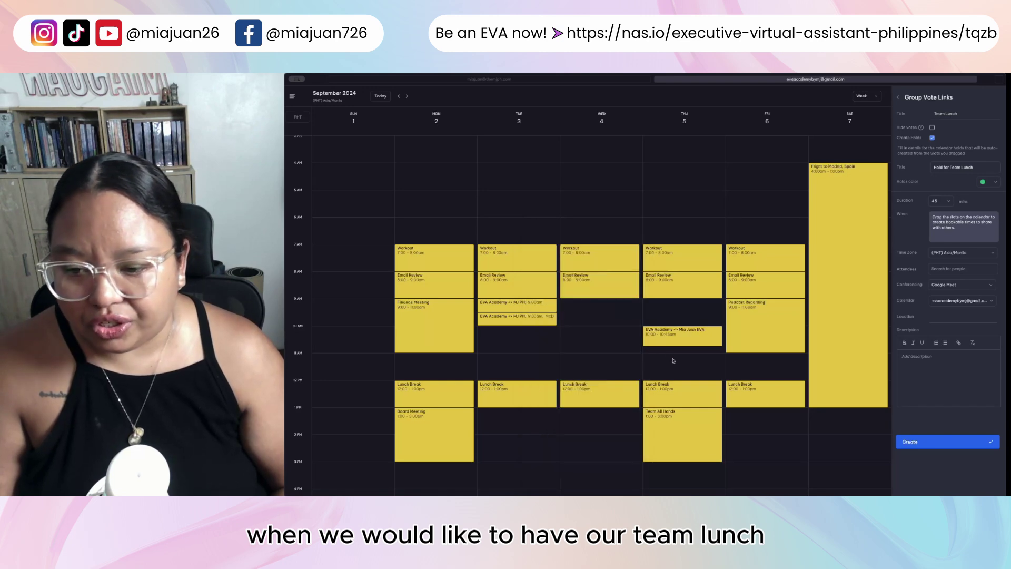
{"action": "scroll", "coordinate": [672, 360], "scroll_direction": "down", "scroll_amount": 3}
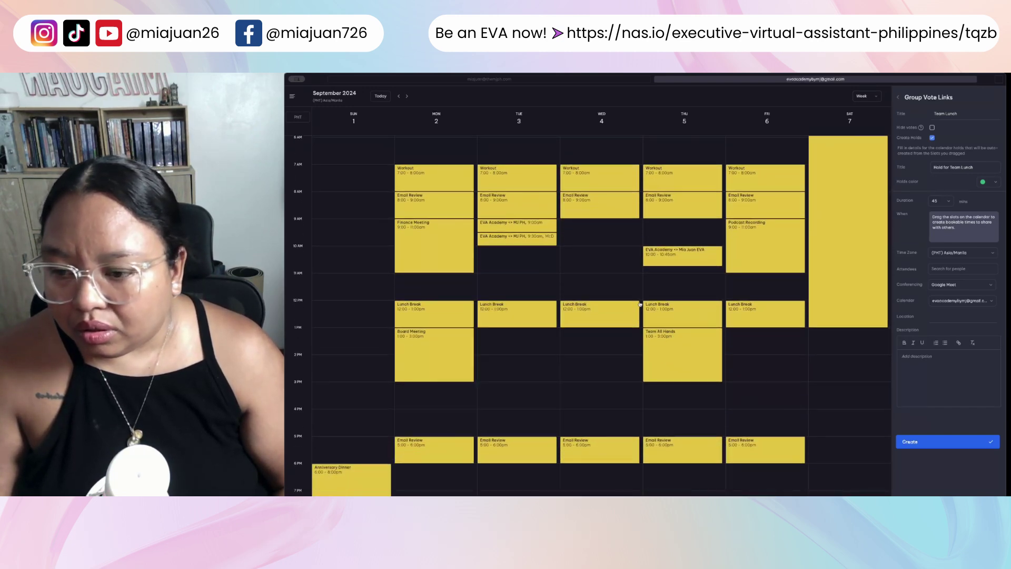
{"action": "left_click_drag", "start_coordinate": [559, 304], "coordinate": [559, 319]}
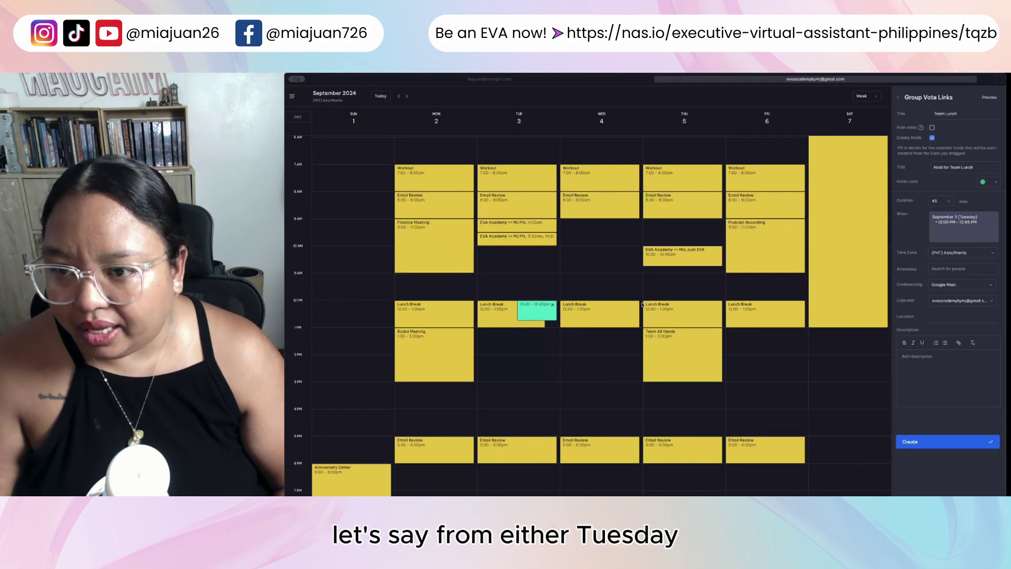
{"action": "left_click_drag", "start_coordinate": [642, 305], "coordinate": [662, 316]}
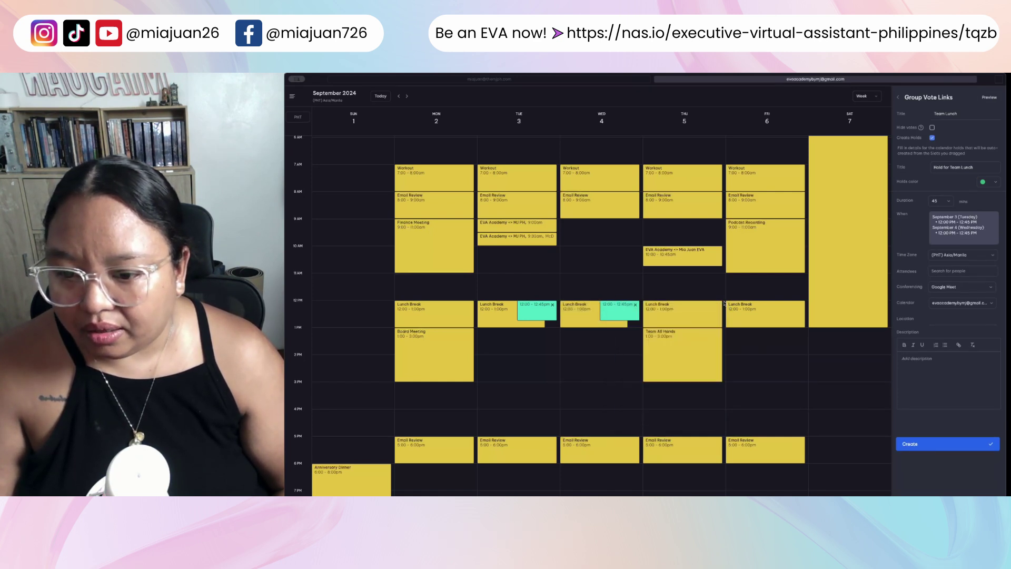
{"action": "left_click_drag", "start_coordinate": [724, 303], "coordinate": [724, 321]}
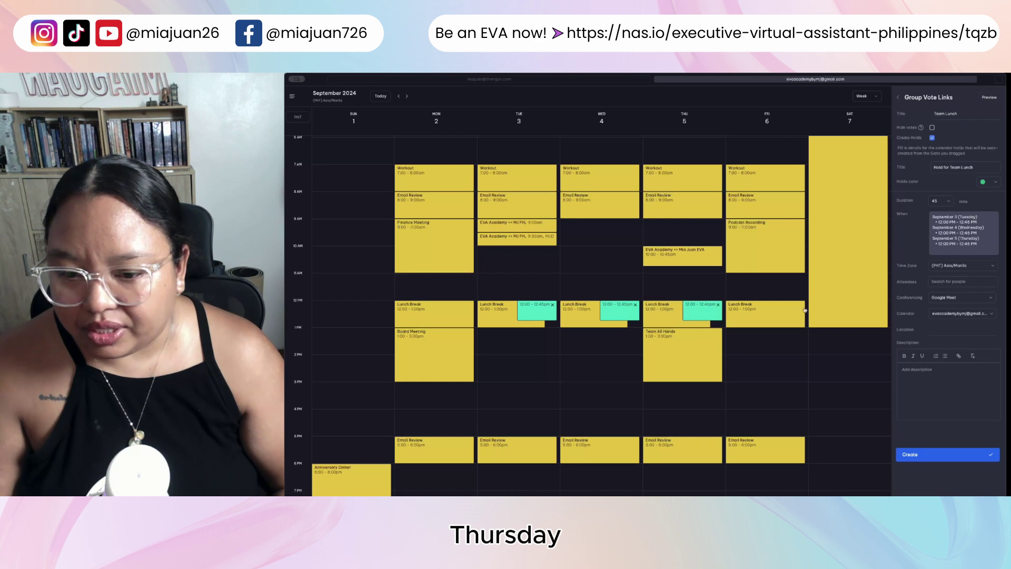
{"action": "left_click_drag", "start_coordinate": [805, 304], "coordinate": [806, 317]}
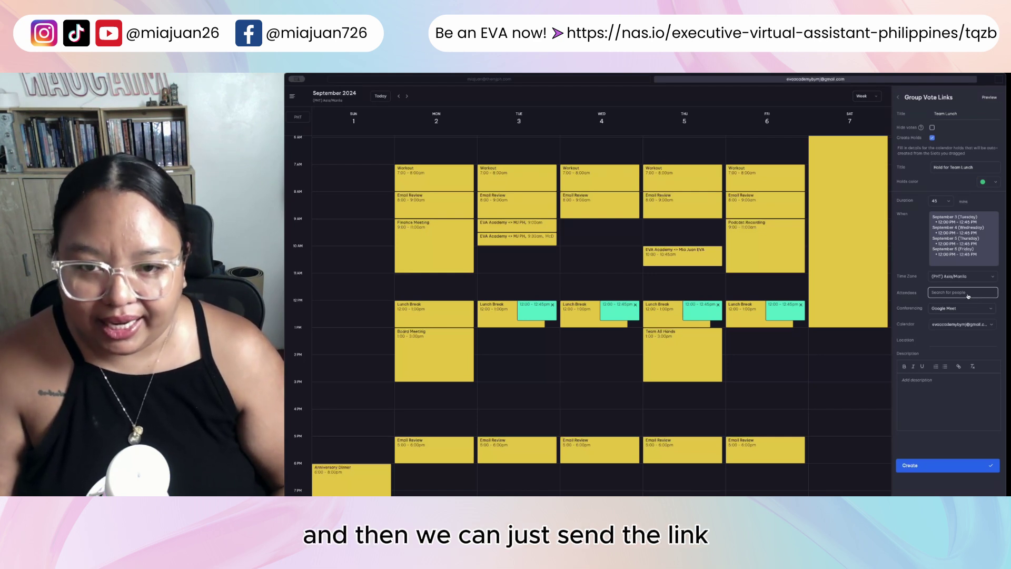
Change the poll's conferencing from Google Meet to No conferencing.
{"action": "left_click", "coordinate": [991, 310]}
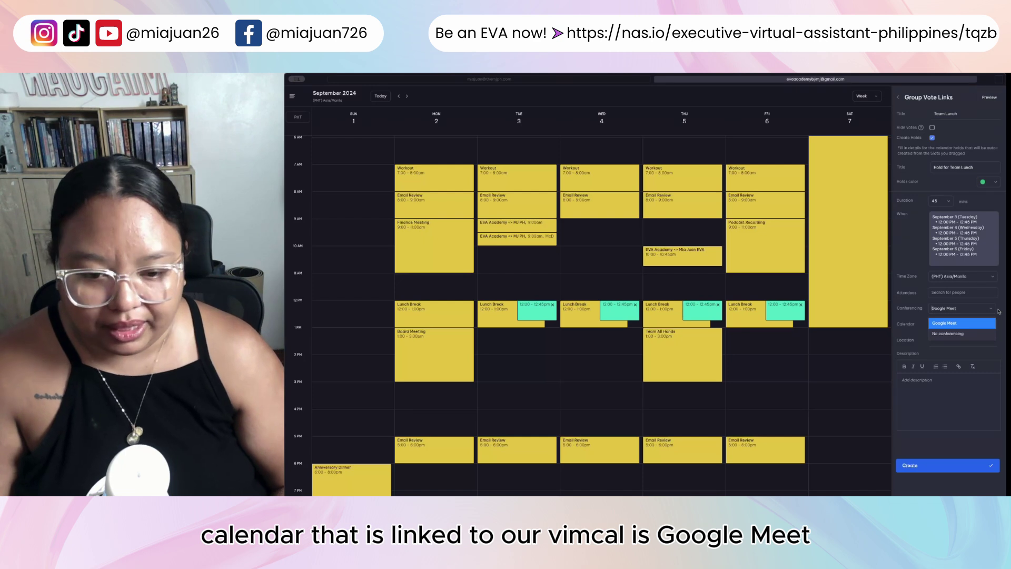
{"action": "left_click", "coordinate": [962, 333]}
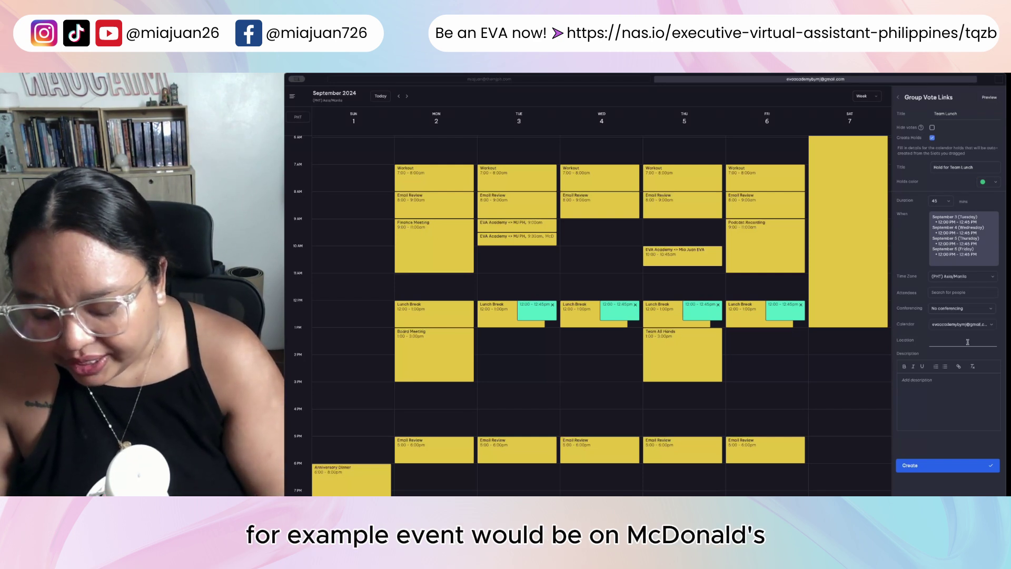
Set the location to the McDonald's at 1528 Broadway, Times Square, New York.
{"action": "left_click", "coordinate": [967, 342]}
{"action": "type", "text": "mcdonalds"}
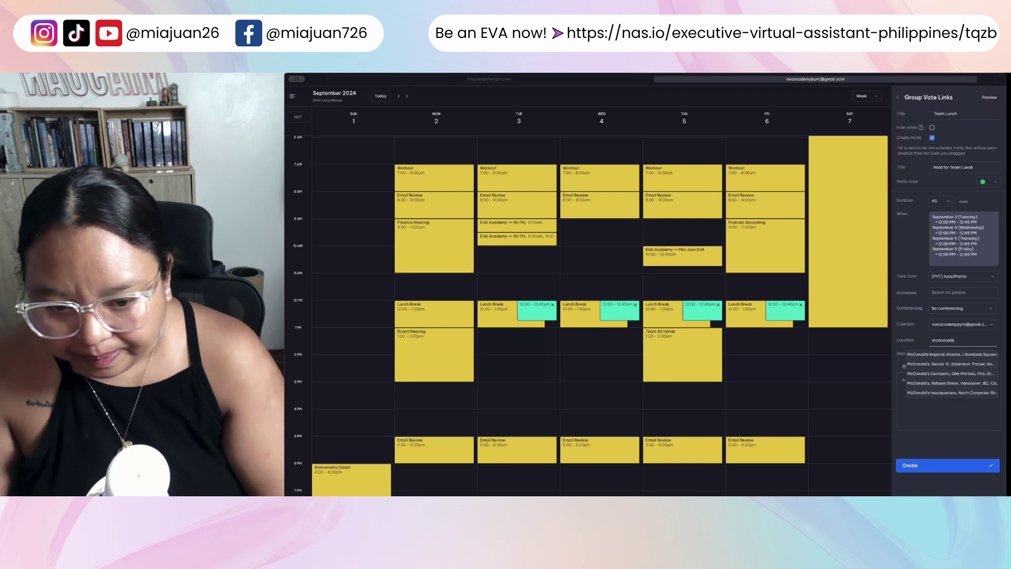
{"action": "type", "text": " n"}
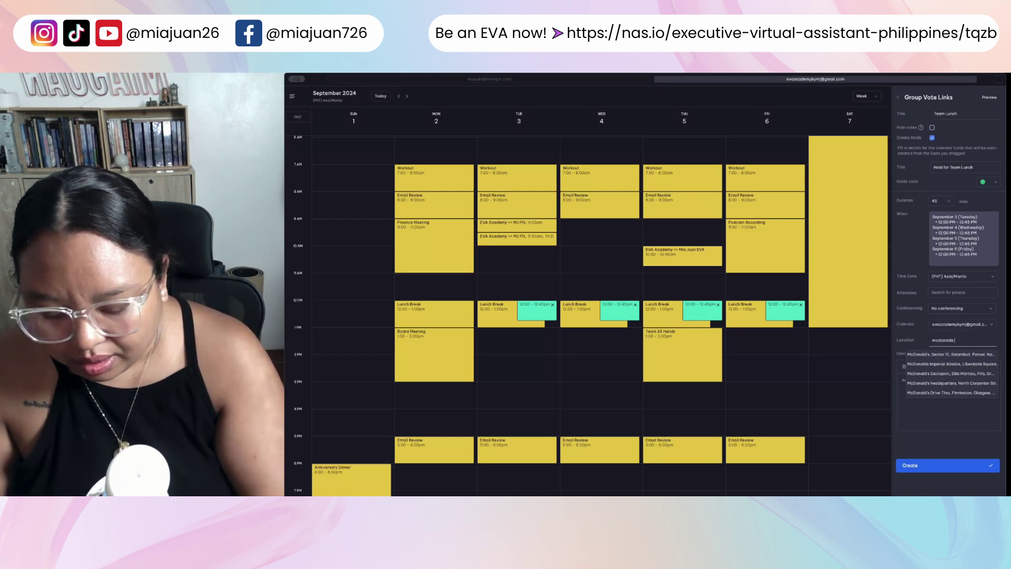
{"action": "type", "text": "ew york"}
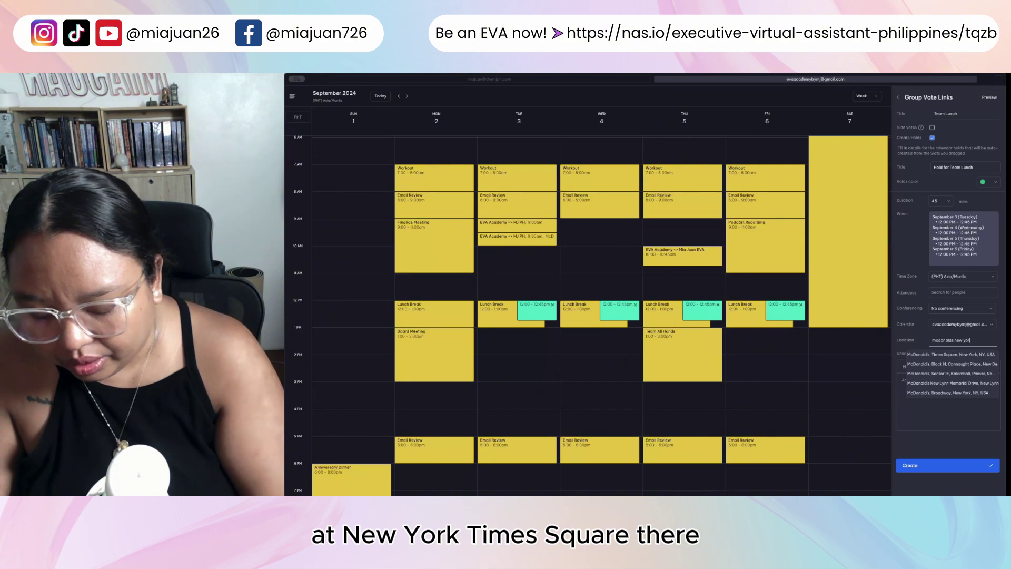
{"action": "left_click", "coordinate": [963, 355]}
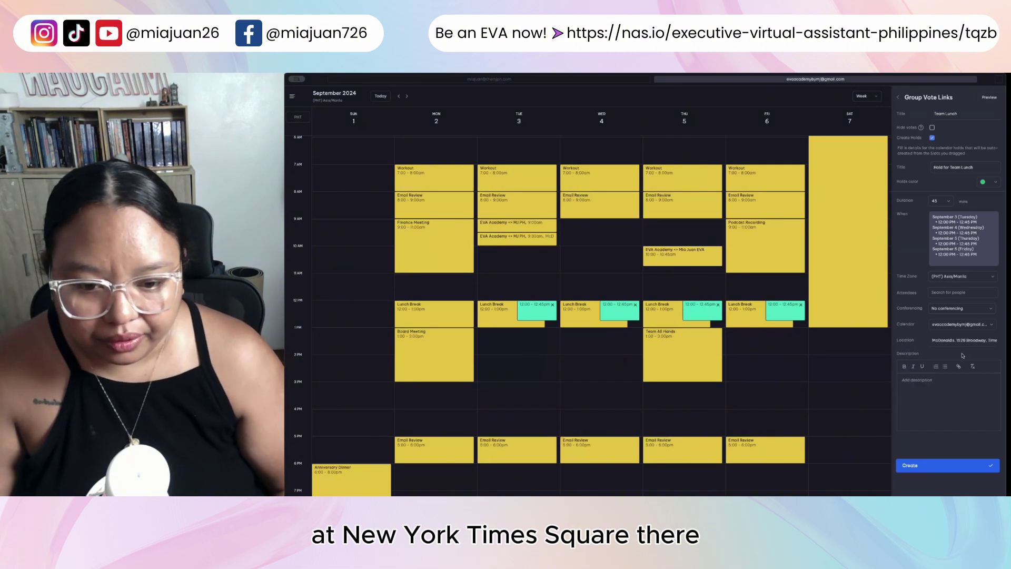
{"action": "left_click", "coordinate": [916, 380]}
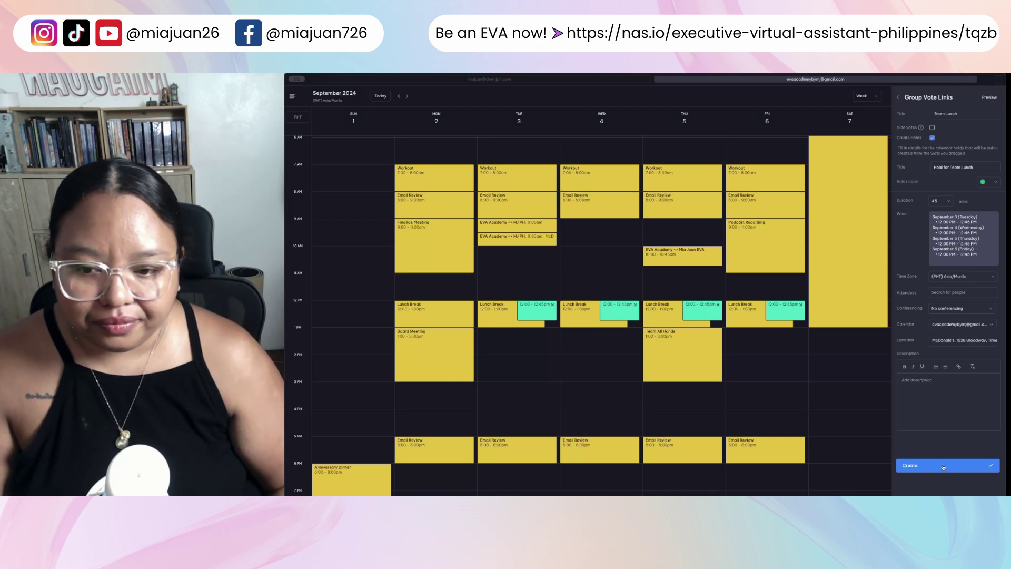
Create the Team Lunch poll and focus the invite's name or email field.
{"action": "left_click", "coordinate": [943, 466]}
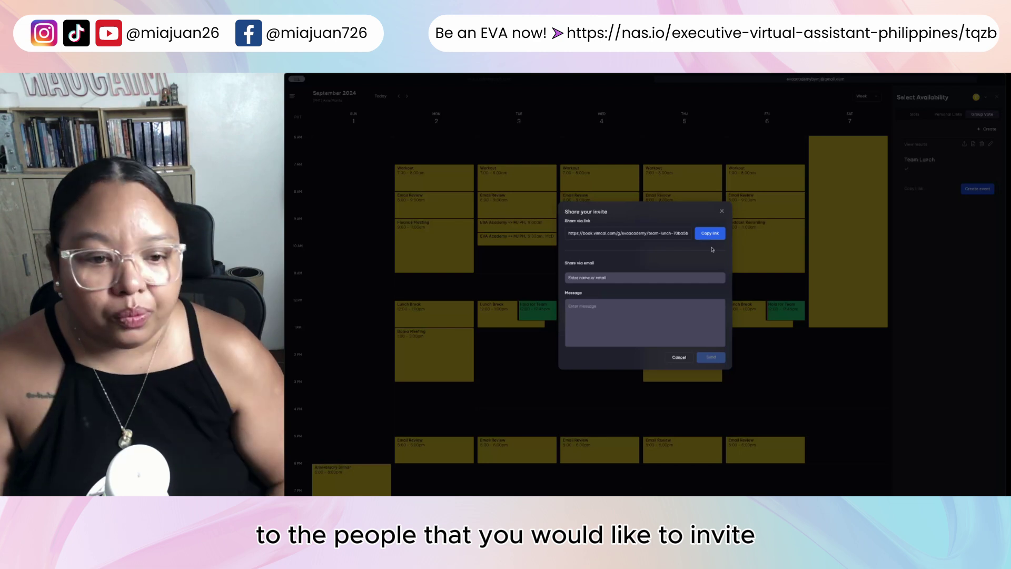
{"action": "left_click", "coordinate": [643, 278]}
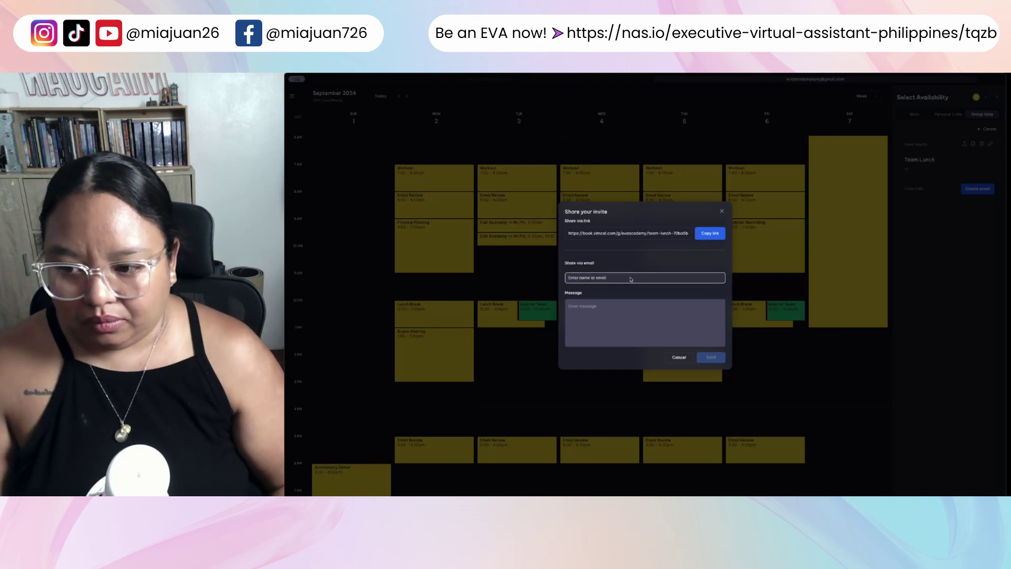